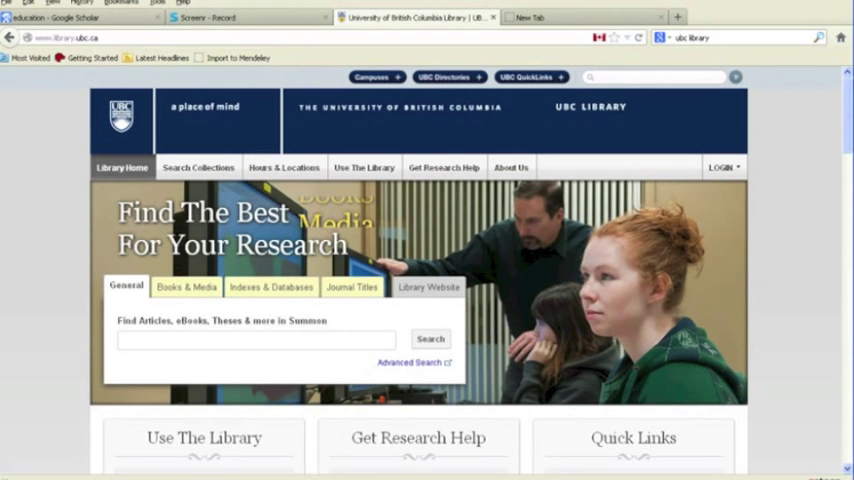
Show the Zotero library pane in Firefox with Ctrl+Shift+Z
key("ctrl+shift+z")
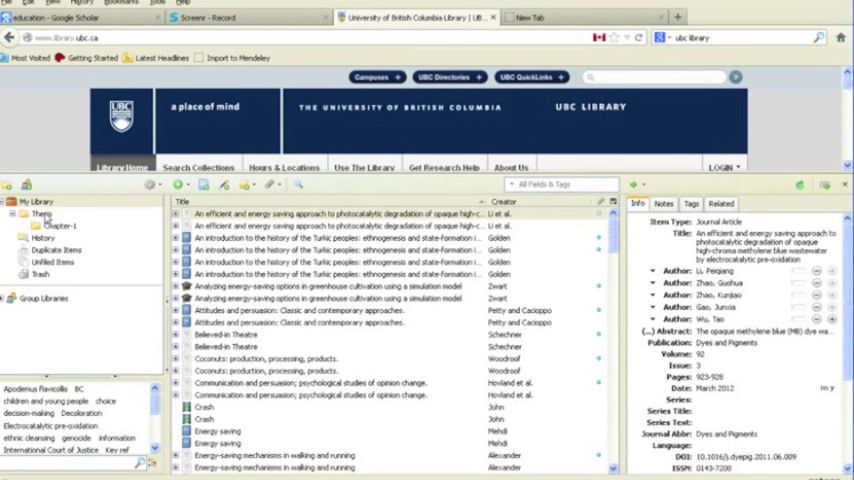
left_click(42, 213)
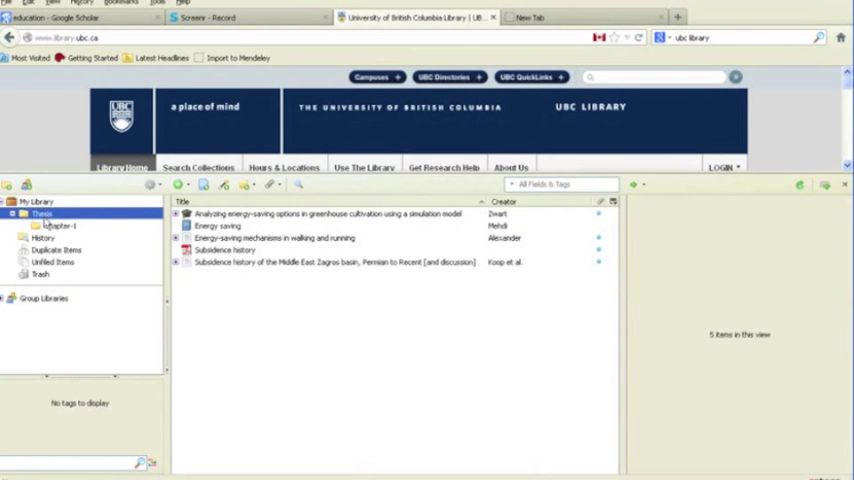
left_click(243, 215)
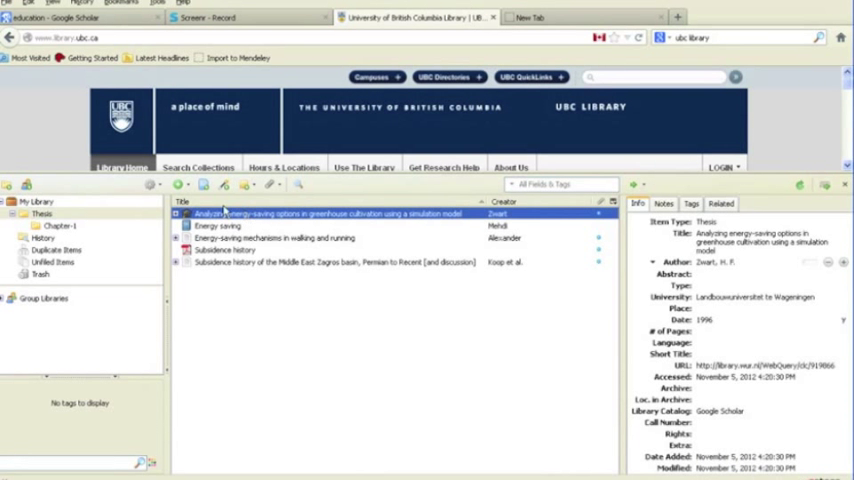
left_click(35, 202)
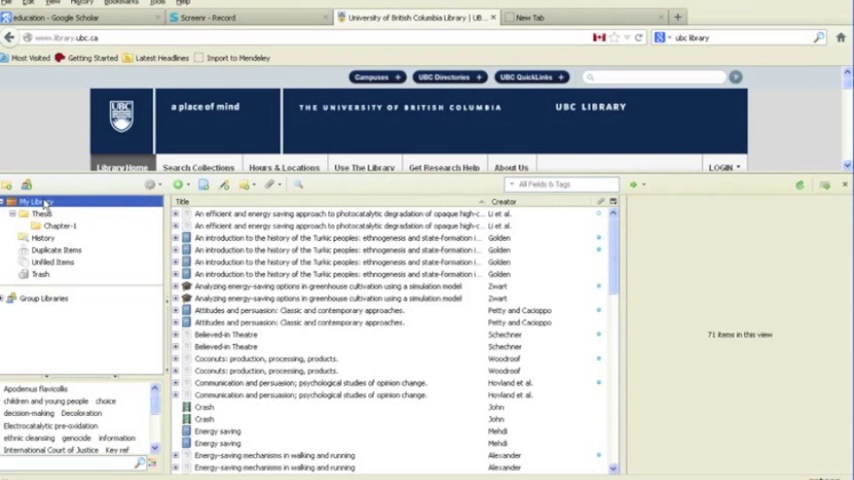
Export My Library in RIS format and save it as My Ref on the Desktop
right_click(35, 202)
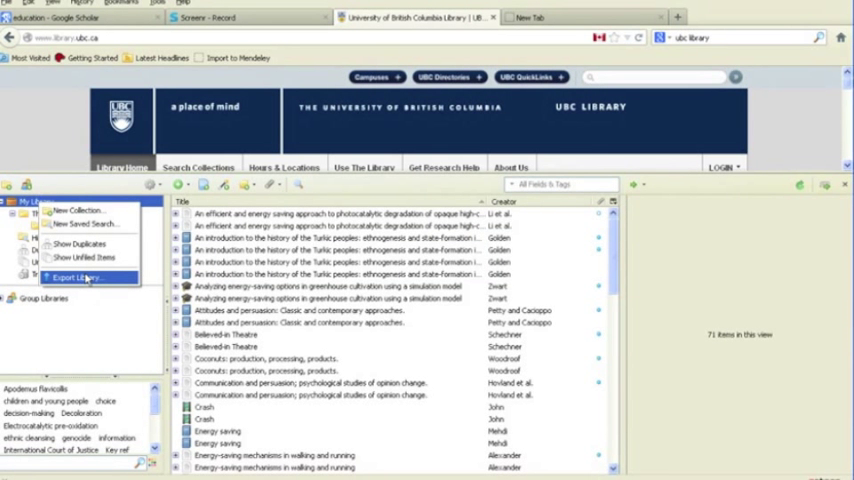
left_click(86, 278)
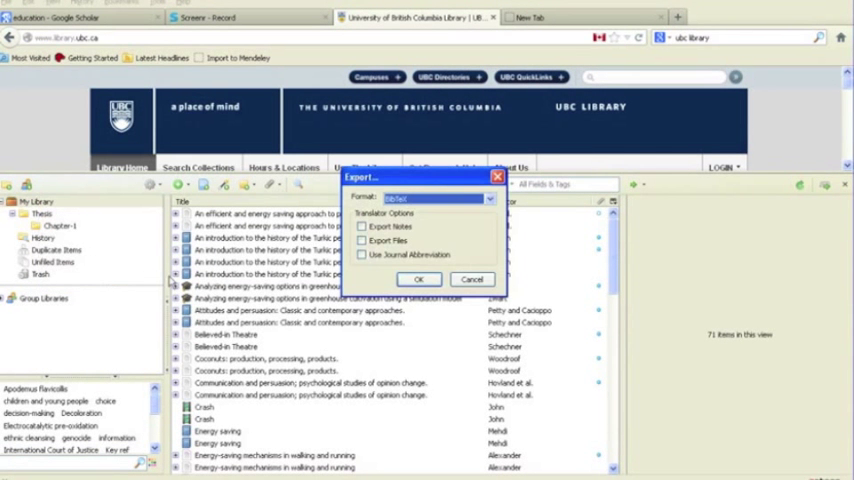
left_click(424, 199)
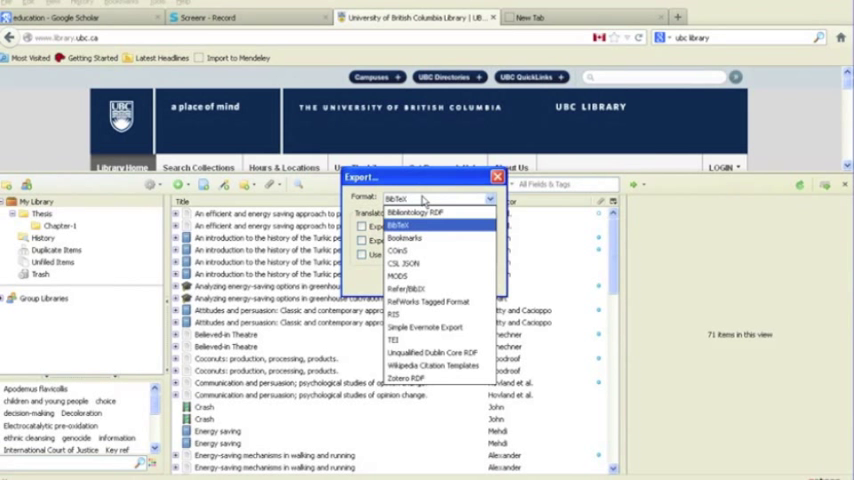
left_click(395, 314)
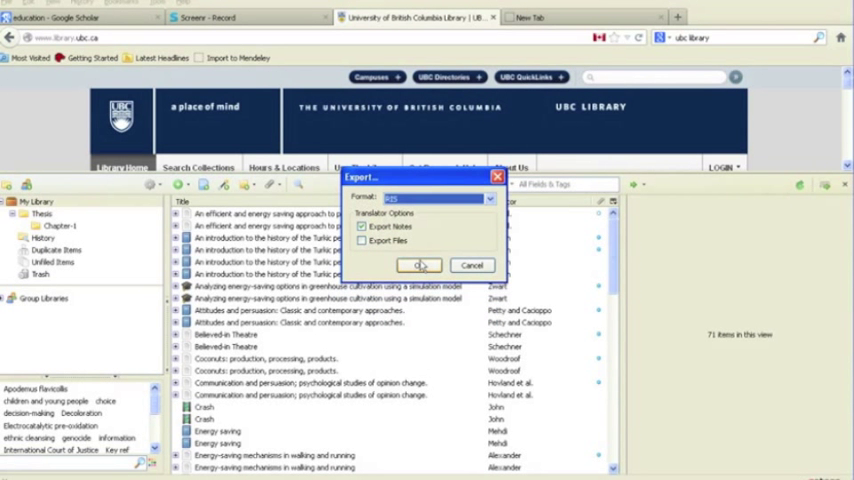
left_click(420, 267)
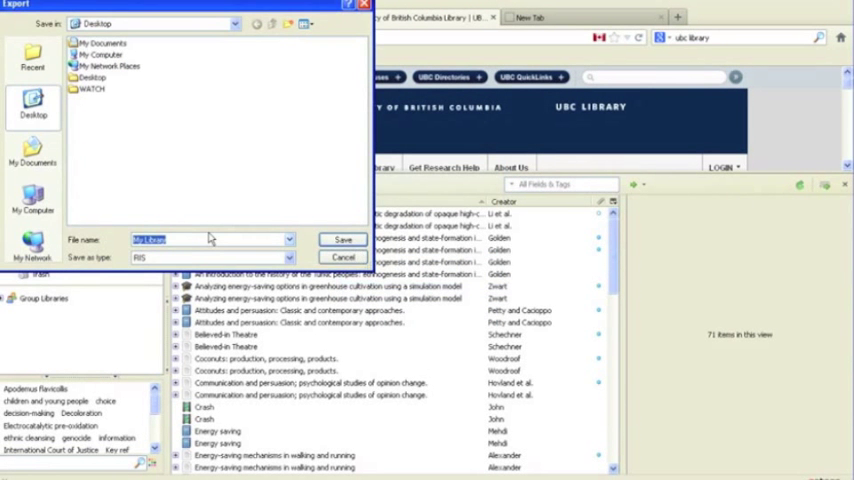
type("My")
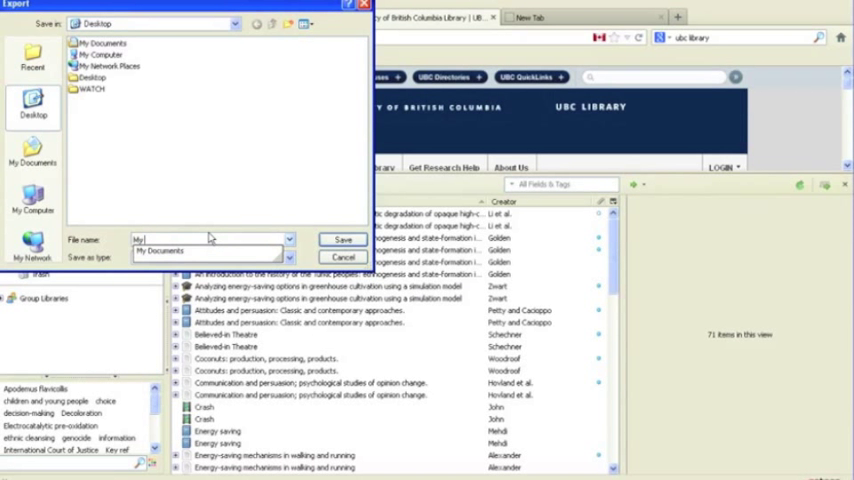
type(" Ref")
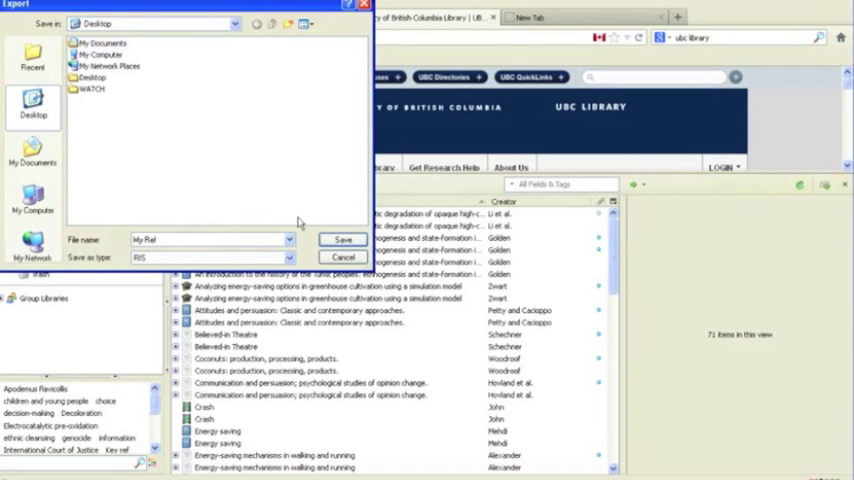
left_click(343, 240)
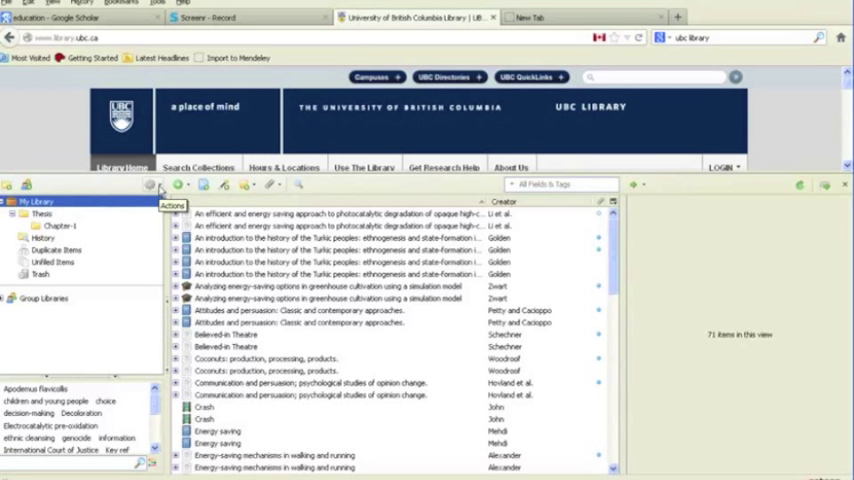
Import My Ref.ris from the Desktop via the gear Actions menu
left_click(160, 189)
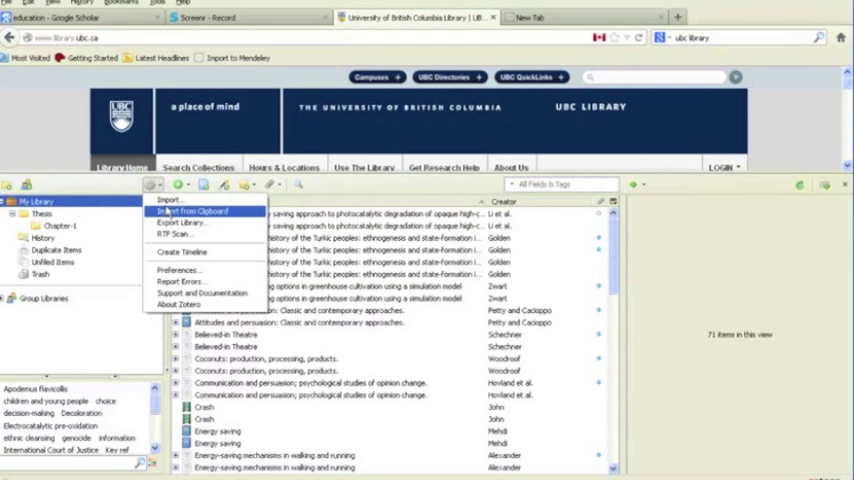
left_click(163, 199)
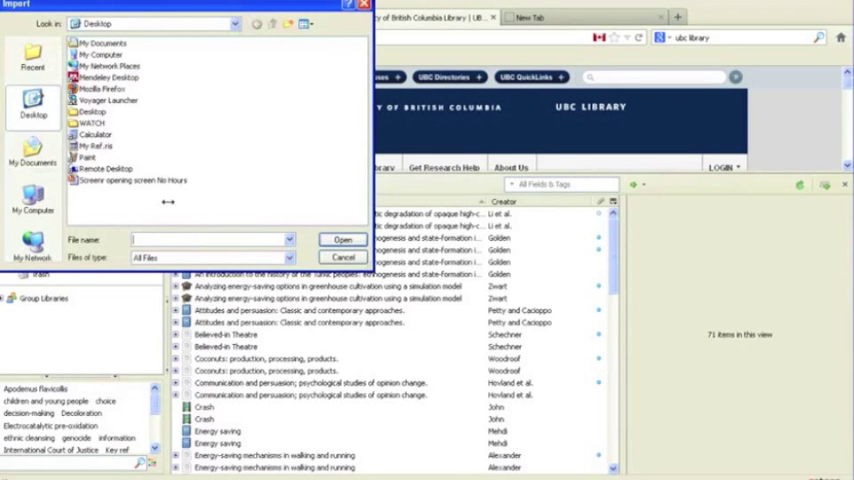
left_click(95, 146)
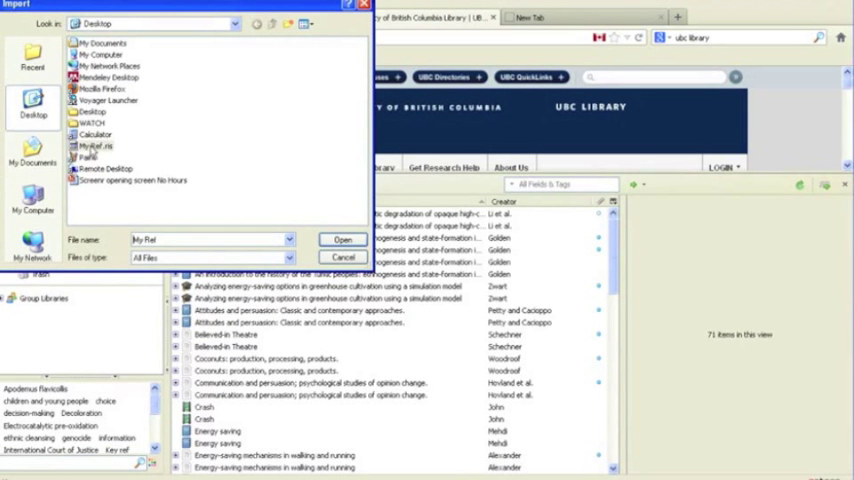
left_click(343, 240)
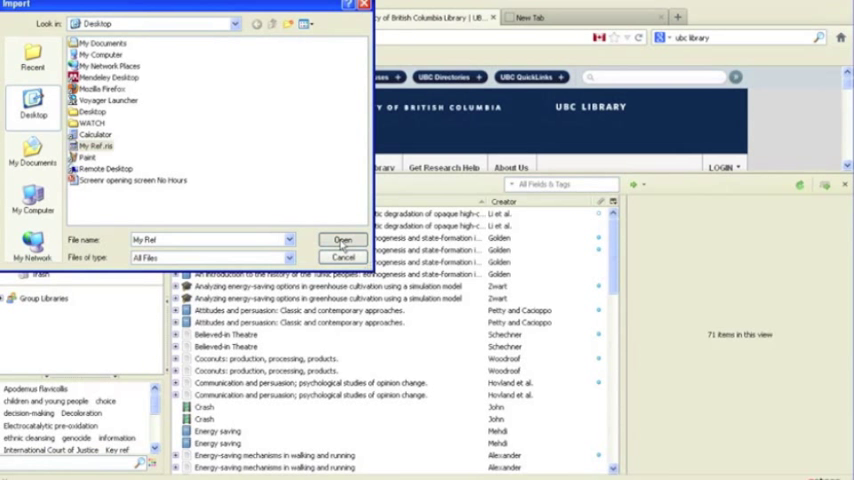